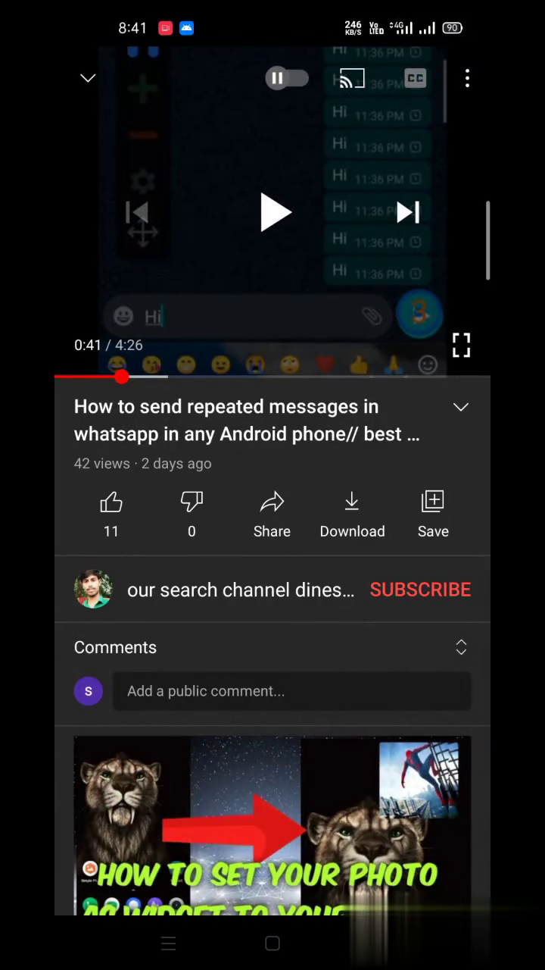
Subscribe to the YouTube channel with All notifications and like the video
{"action": "left_click", "coordinate": [420, 589]}
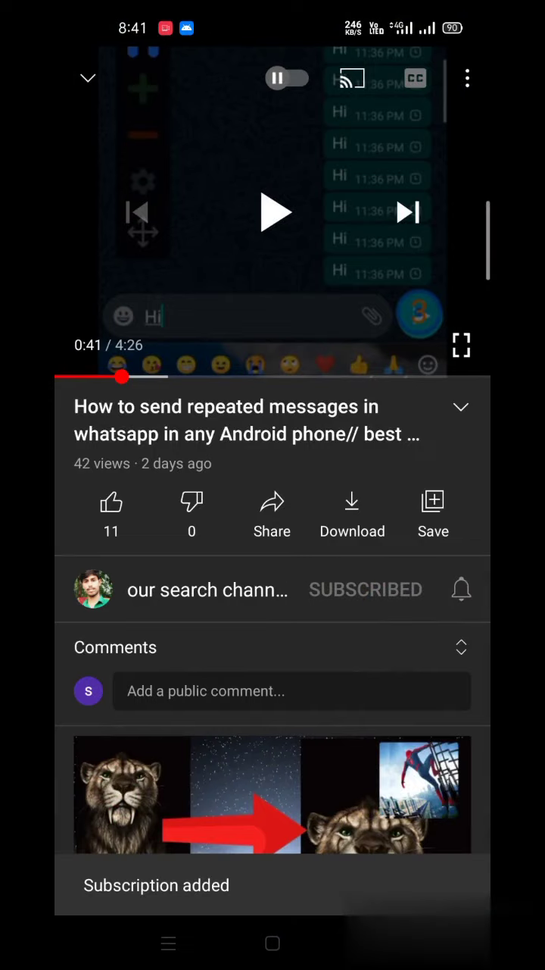
{"action": "left_click", "coordinate": [461, 589]}
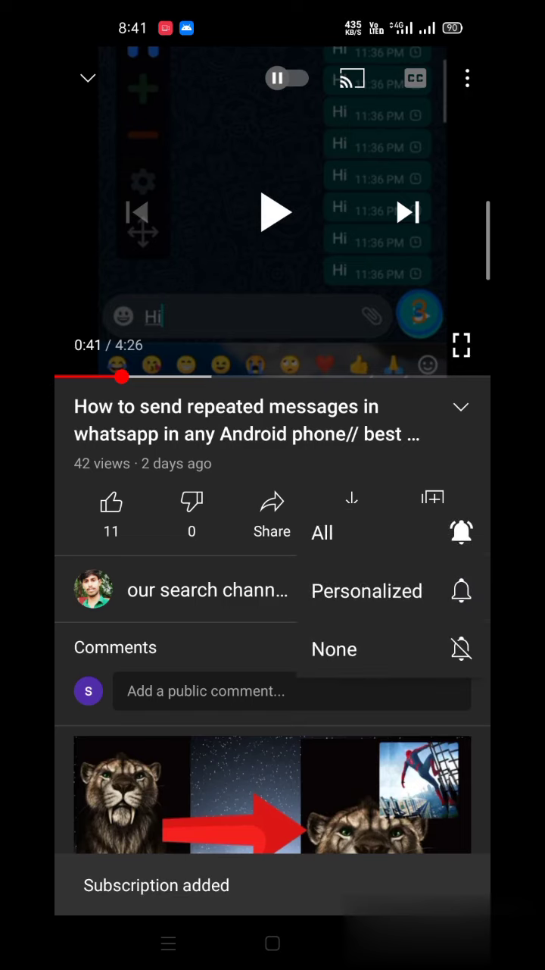
{"action": "left_click", "coordinate": [379, 532]}
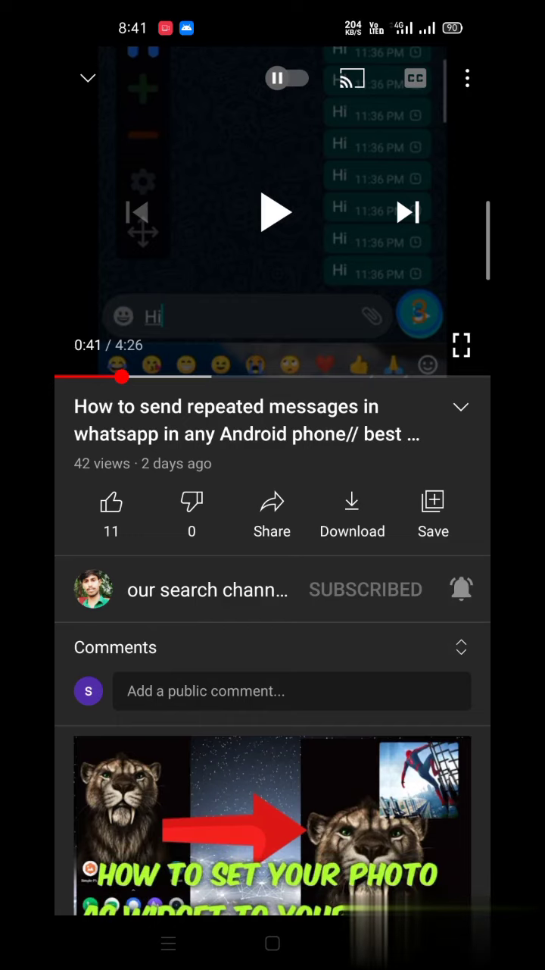
{"action": "left_click", "coordinate": [112, 502]}
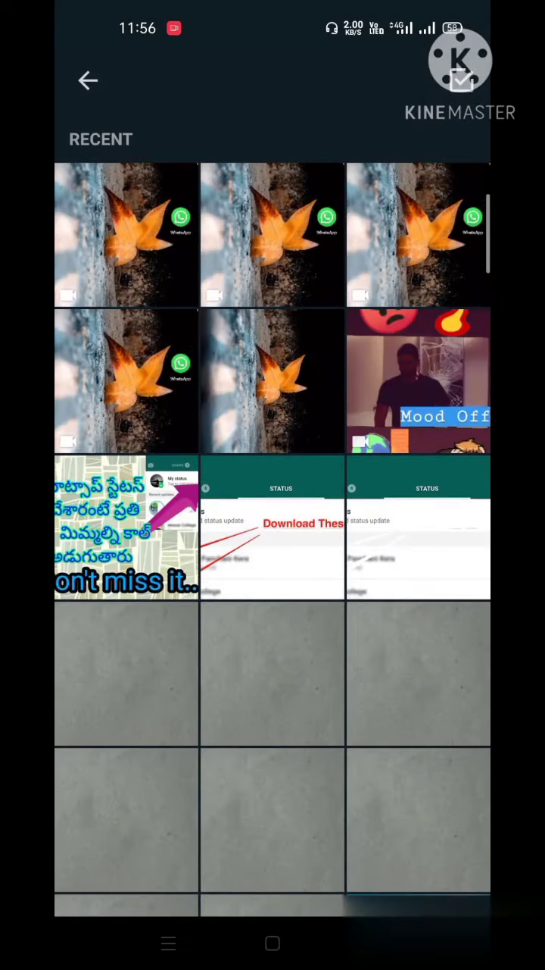
Pick the Mood Off video from Recent as a status and play its preview
{"action": "left_click", "coordinate": [412, 409]}
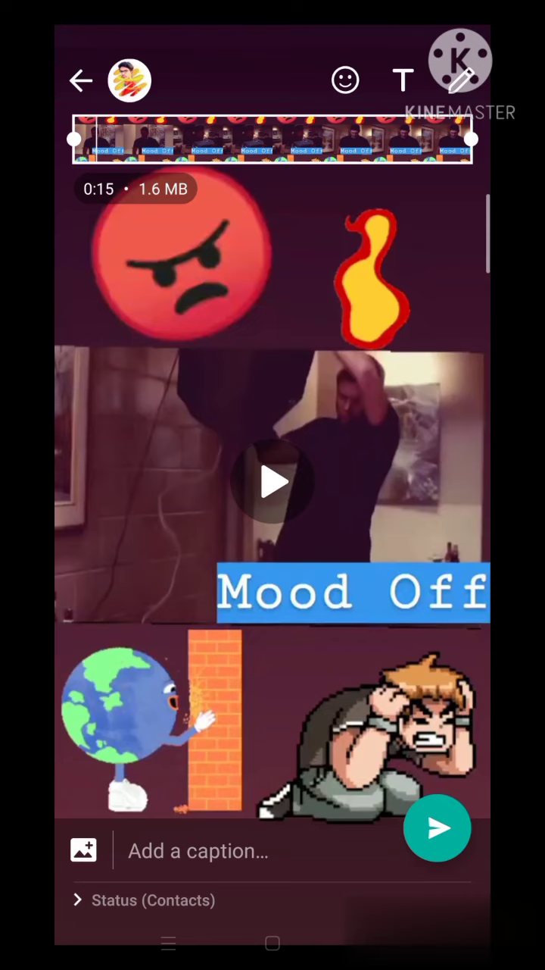
{"action": "left_click", "coordinate": [273, 482]}
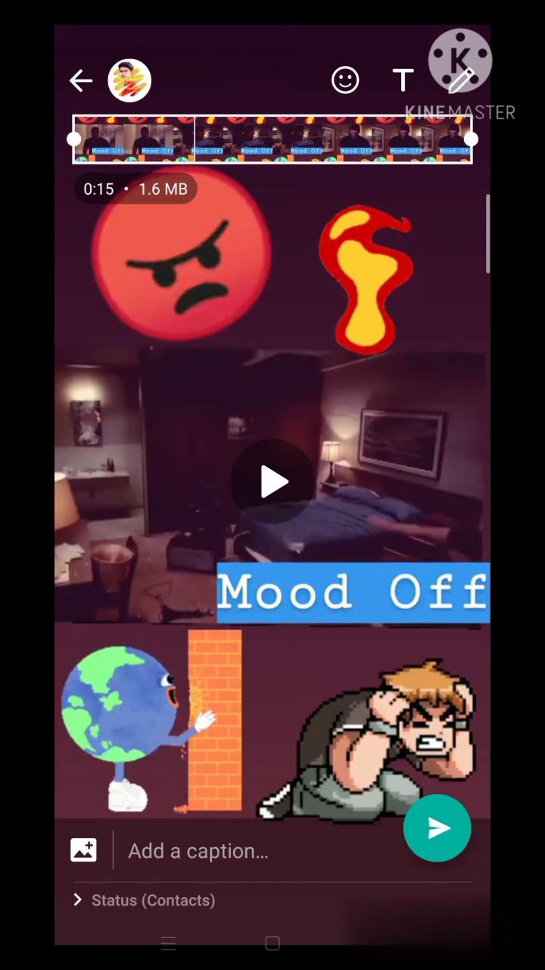
Switch to the green pen and draw two lines over the bedroom picture and flame sticker
{"action": "left_click", "coordinate": [460, 79]}
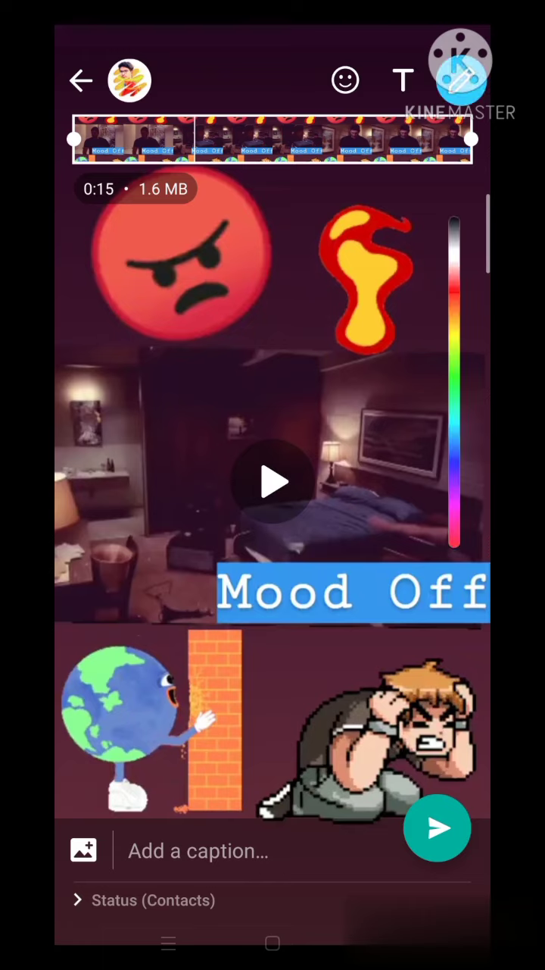
{"action": "left_click_drag", "start_coordinate": [454, 425], "coordinate": [455, 356]}
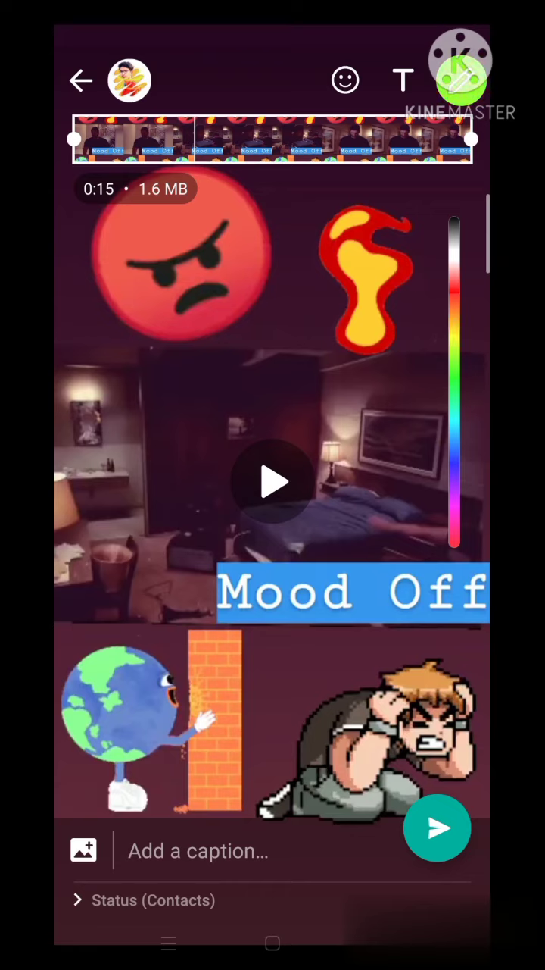
{"action": "left_click", "coordinate": [102, 348]}
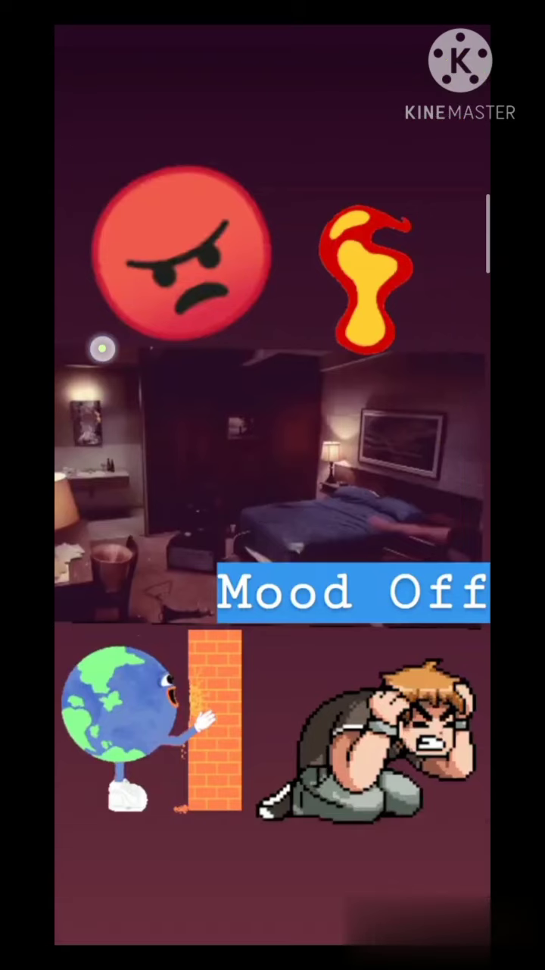
{"action": "left_click_drag", "start_coordinate": [103, 349], "coordinate": [204, 413]}
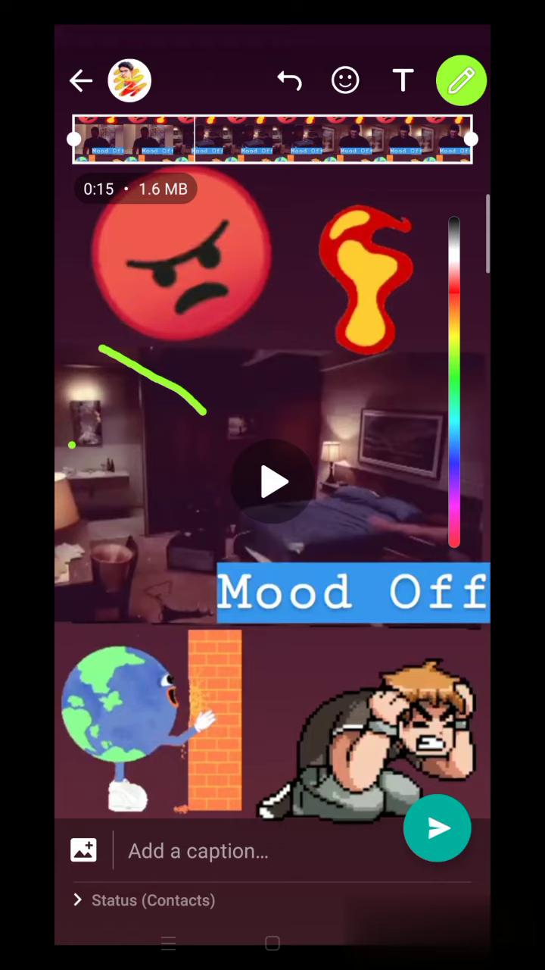
{"action": "left_click_drag", "start_coordinate": [363, 231], "coordinate": [357, 106]}
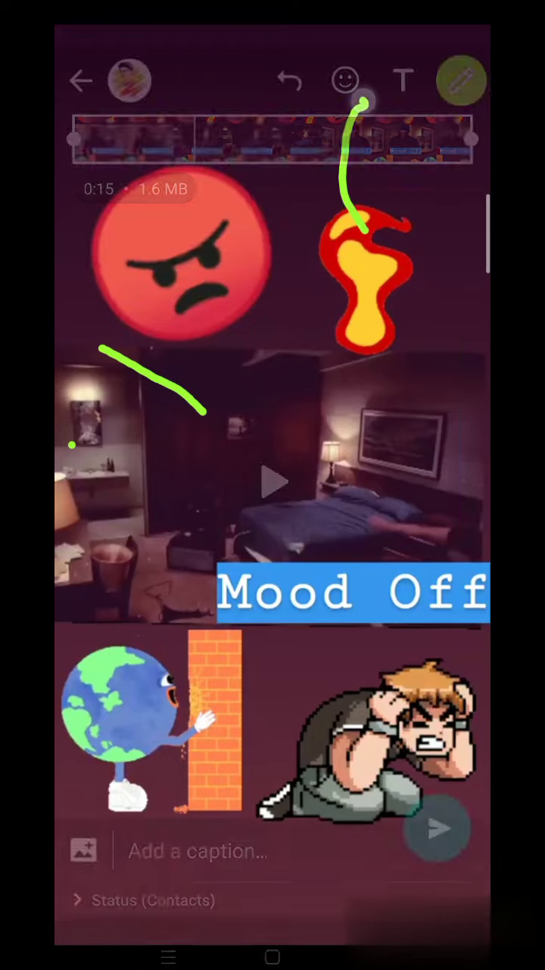
Open the emoji picker and browse to the food and sports emojis
{"action": "left_click", "coordinate": [346, 80]}
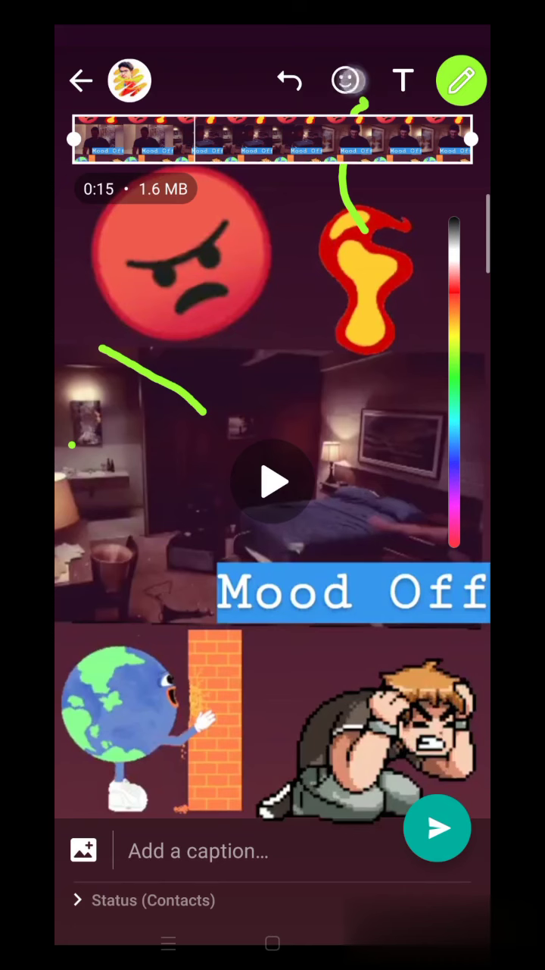
{"action": "scroll", "coordinate": [273, 531], "scroll_direction": "down", "scroll_amount": 10}
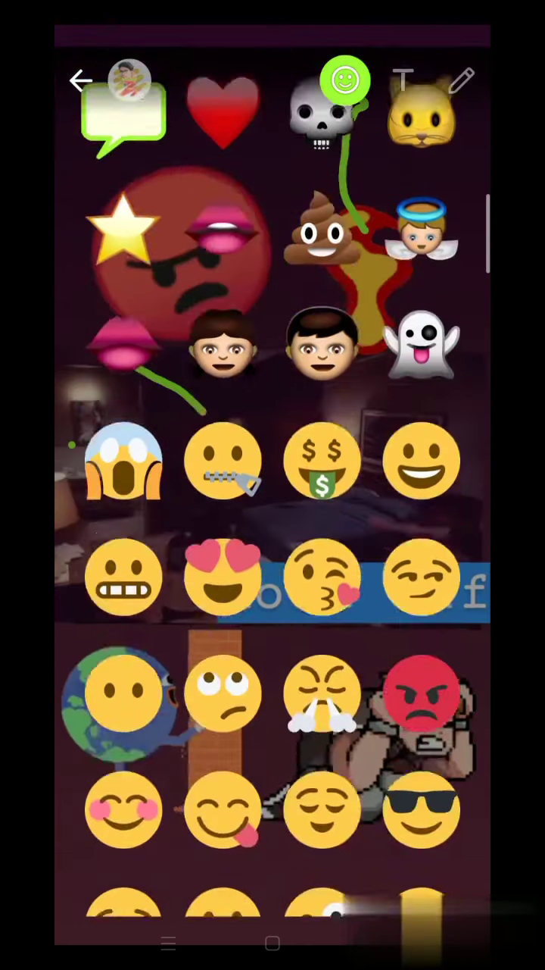
{"action": "scroll", "coordinate": [272, 530], "scroll_direction": "down", "scroll_amount": 5}
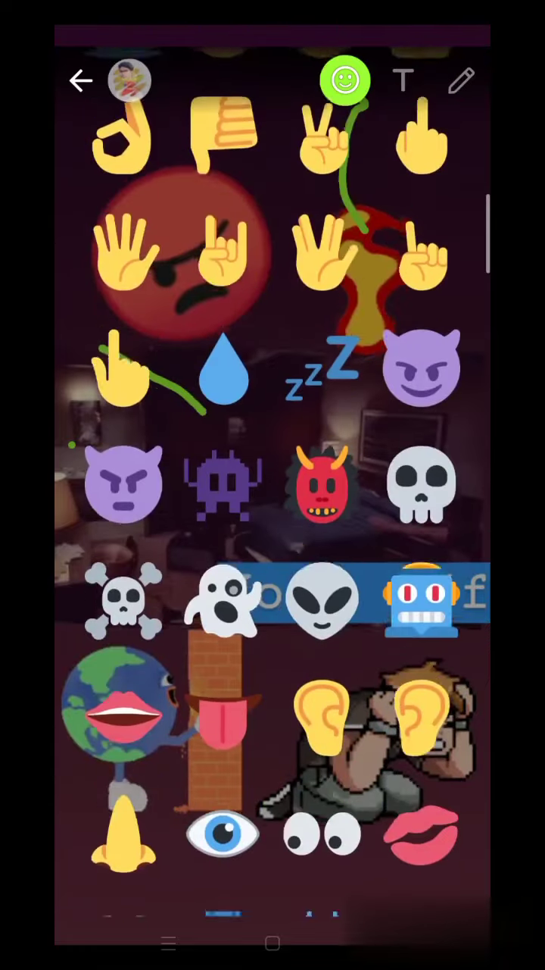
{"action": "scroll", "coordinate": [273, 531], "scroll_direction": "down", "scroll_amount": 5}
{"action": "scroll", "coordinate": [272, 530], "scroll_direction": "down", "scroll_amount": 3}
{"action": "scroll", "coordinate": [273, 530], "scroll_direction": "down", "scroll_amount": 4}
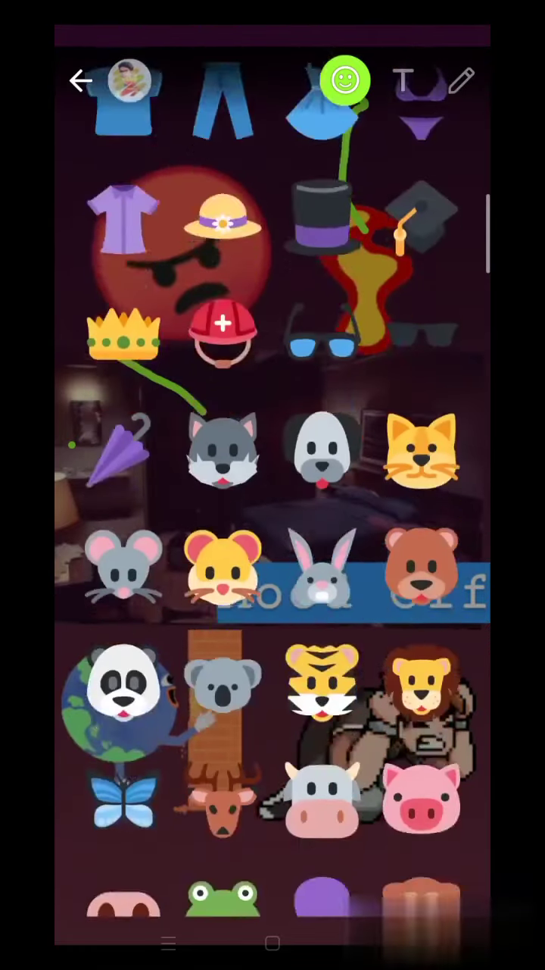
{"action": "scroll", "coordinate": [273, 530], "scroll_direction": "down", "scroll_amount": 3}
{"action": "scroll", "coordinate": [272, 531], "scroll_direction": "down", "scroll_amount": 3}
{"action": "scroll", "coordinate": [273, 530], "scroll_direction": "down", "scroll_amount": 3}
{"action": "scroll", "coordinate": [273, 531], "scroll_direction": "down", "scroll_amount": 3}
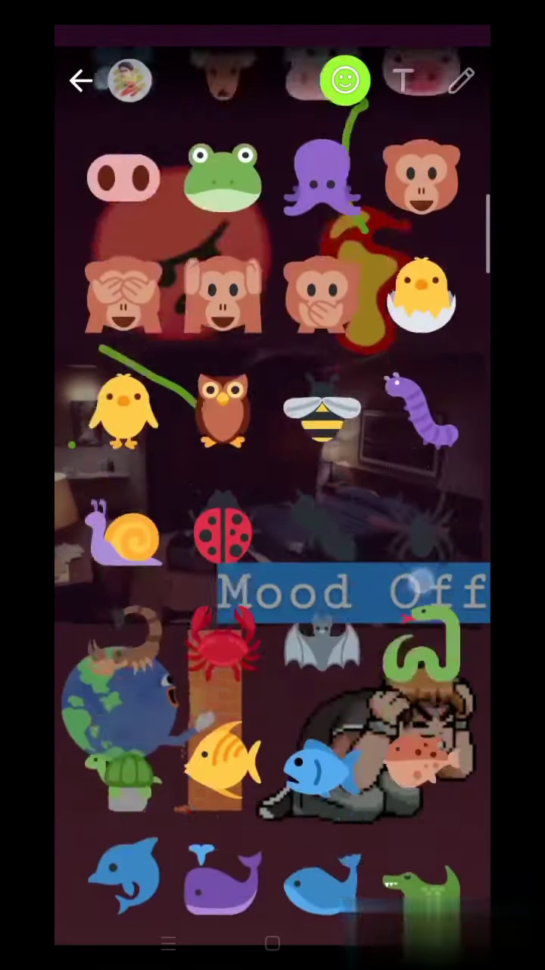
{"action": "scroll", "coordinate": [273, 530], "scroll_direction": "down", "scroll_amount": 2}
{"action": "scroll", "coordinate": [272, 531], "scroll_direction": "down", "scroll_amount": 4}
{"action": "scroll", "coordinate": [272, 530], "scroll_direction": "down", "scroll_amount": 2}
{"action": "scroll", "coordinate": [272, 530], "scroll_direction": "down", "scroll_amount": 3}
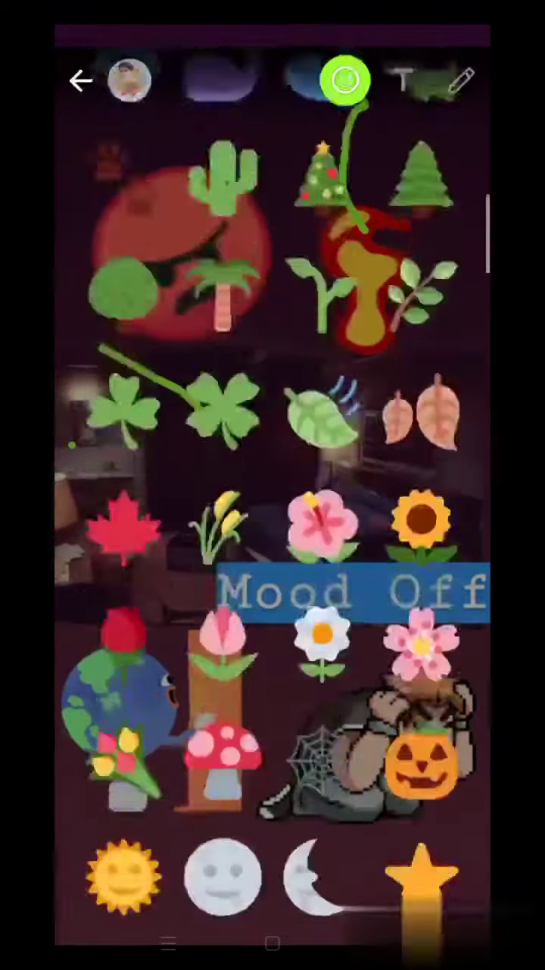
{"action": "scroll", "coordinate": [272, 531], "scroll_direction": "down", "scroll_amount": 3}
{"action": "scroll", "coordinate": [273, 531], "scroll_direction": "down", "scroll_amount": 3}
{"action": "scroll", "coordinate": [273, 530], "scroll_direction": "down", "scroll_amount": 3}
{"action": "scroll", "coordinate": [272, 530], "scroll_direction": "down", "scroll_amount": 3}
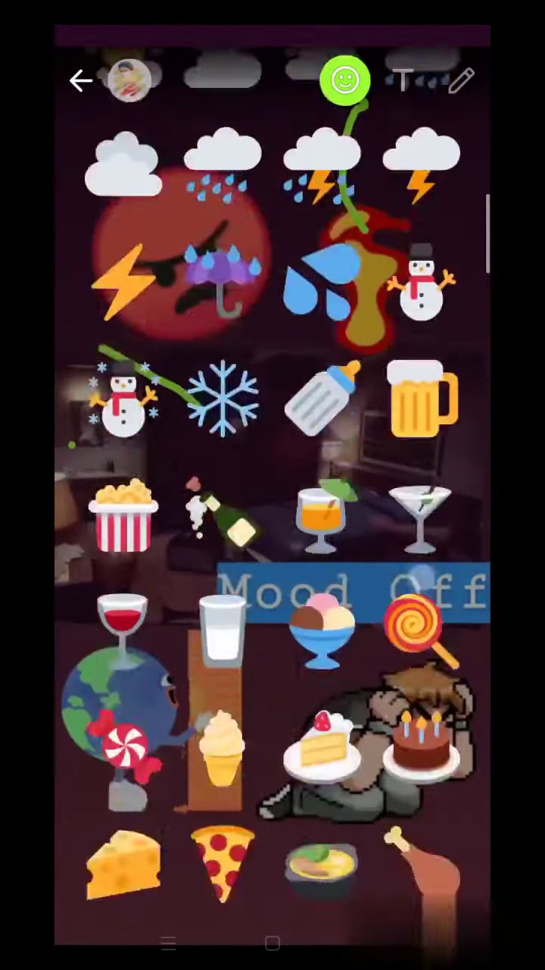
{"action": "scroll", "coordinate": [273, 530], "scroll_direction": "down", "scroll_amount": 3}
{"action": "scroll", "coordinate": [273, 531], "scroll_direction": "down", "scroll_amount": 3}
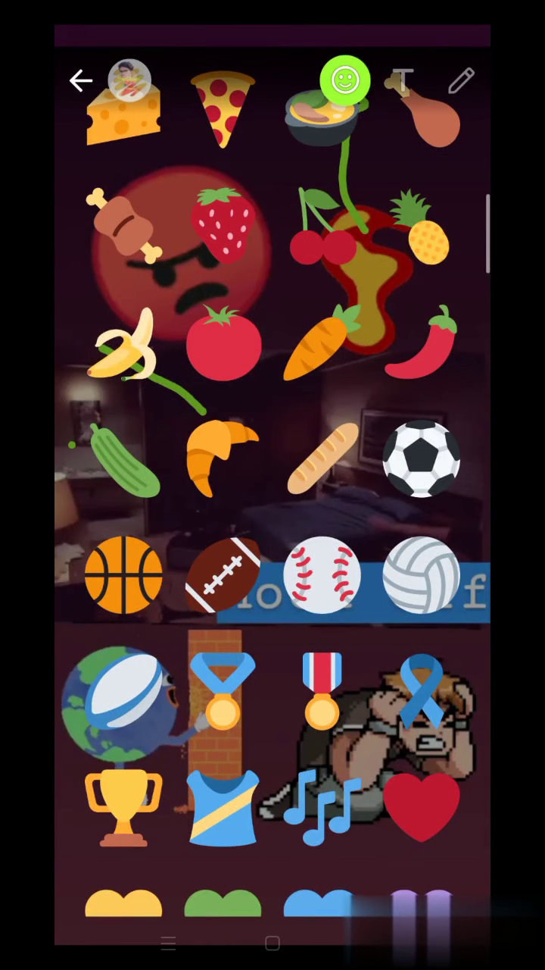
Add a soccer ball emoji and enlarge it to cover the entire video
{"action": "left_click", "coordinate": [422, 460]}
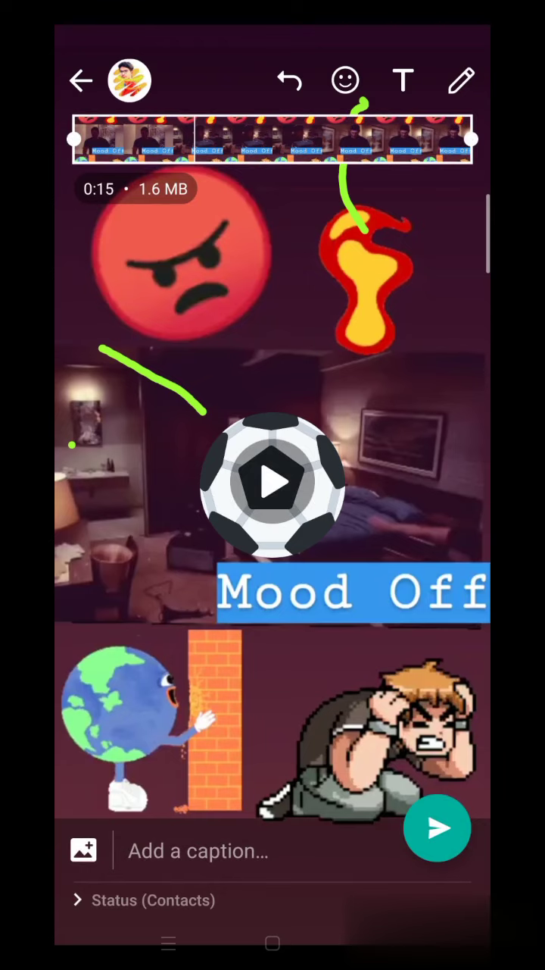
{"action": "left_click_drag", "start_coordinate": [318, 440], "coordinate": [455, 303]}
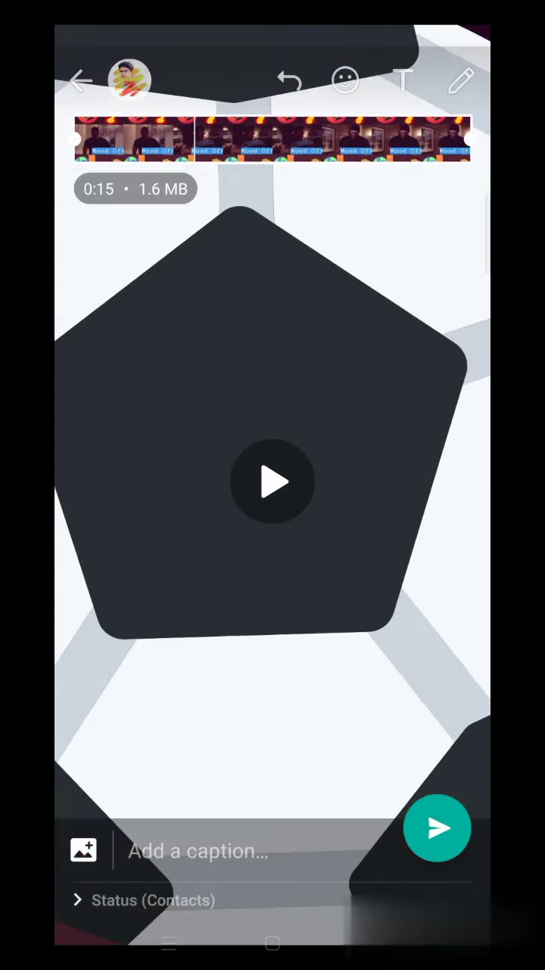
{"action": "left_click_drag", "start_coordinate": [227, 424], "coordinate": [177, 389]}
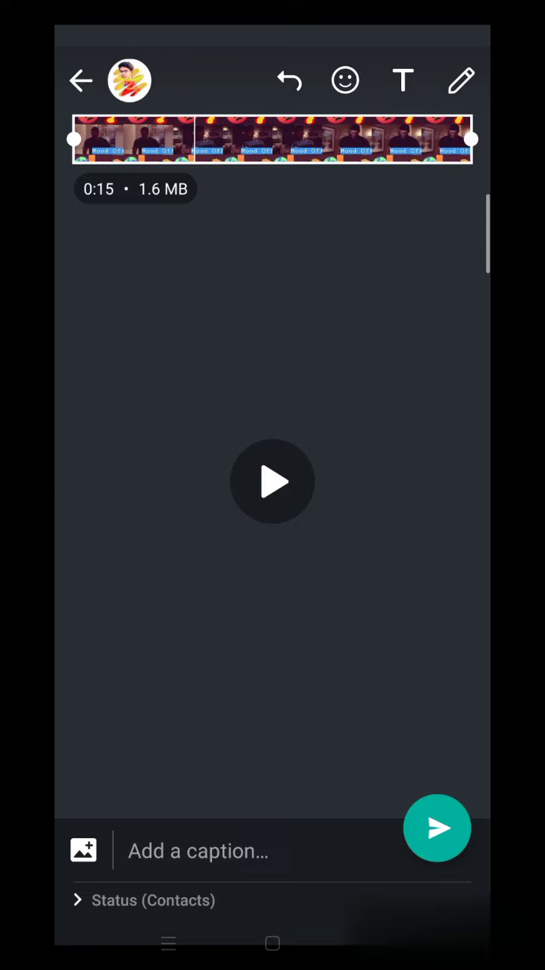
Play and then pause the emoji-covered status video preview
{"action": "left_click", "coordinate": [273, 482]}
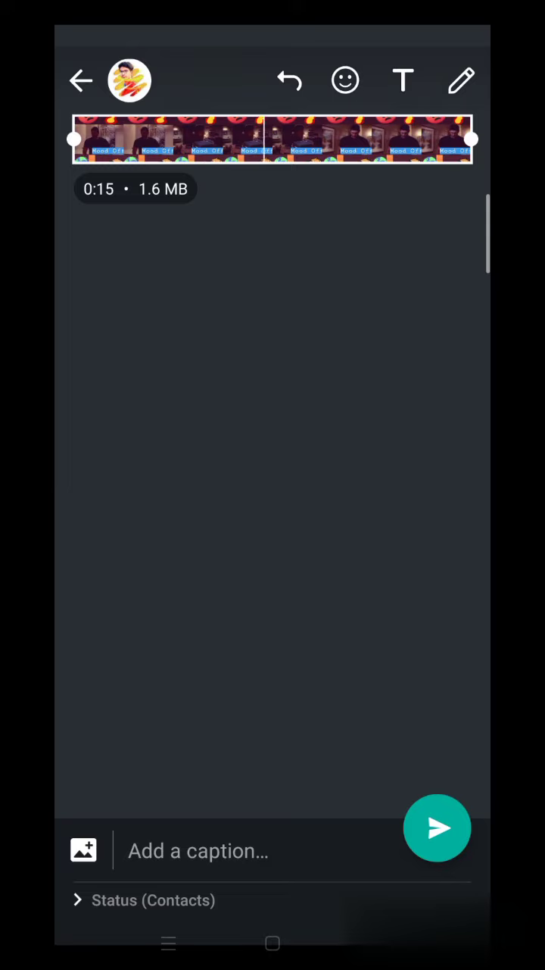
{"action": "left_click", "coordinate": [273, 482]}
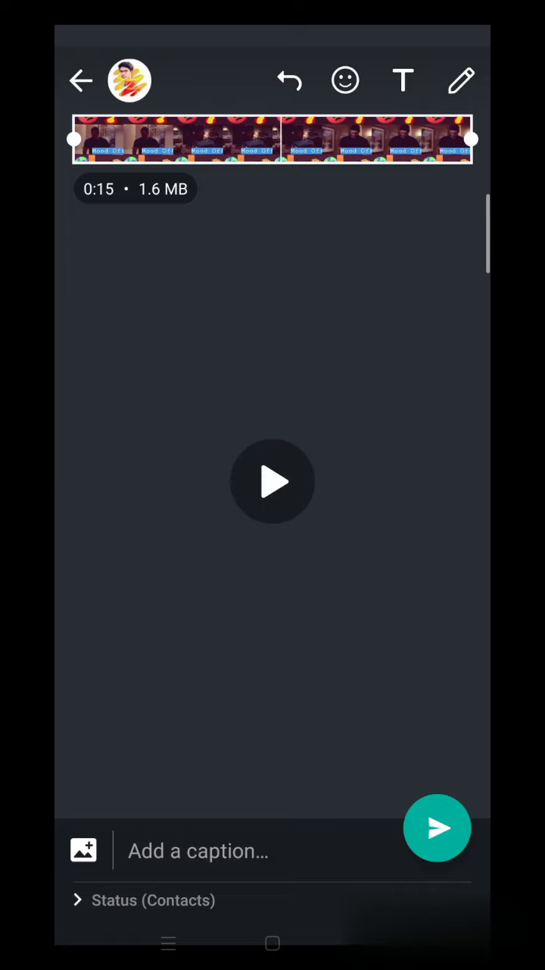